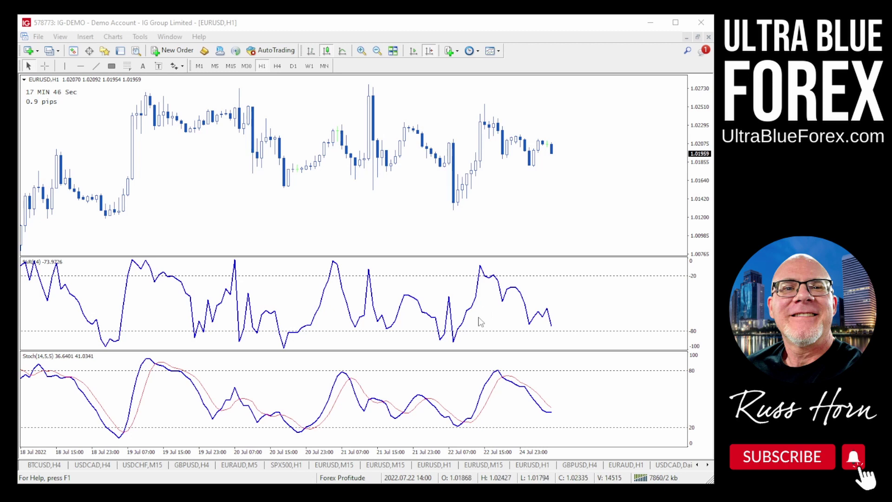
Step: Change the Stochastic to 14,5,1 and set its Signal line colour to None
double_click(485, 388)
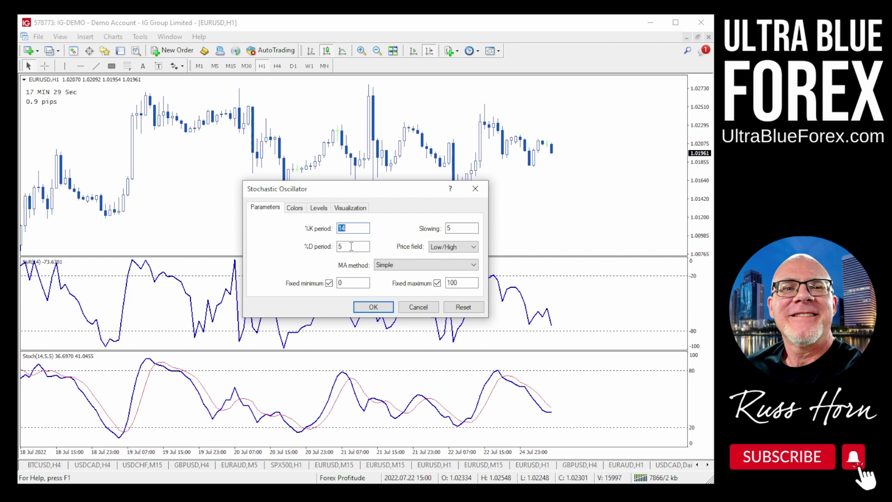
double_click(447, 228)
type("1")
left_click(300, 210)
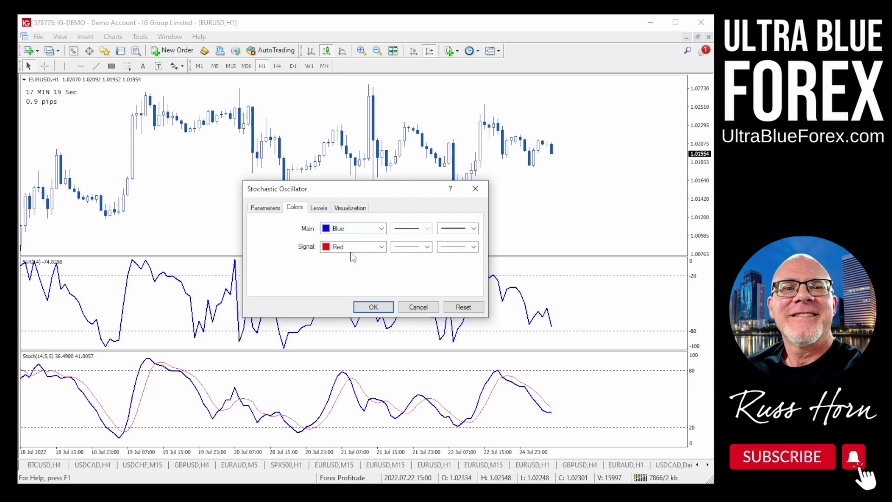
left_click(381, 249)
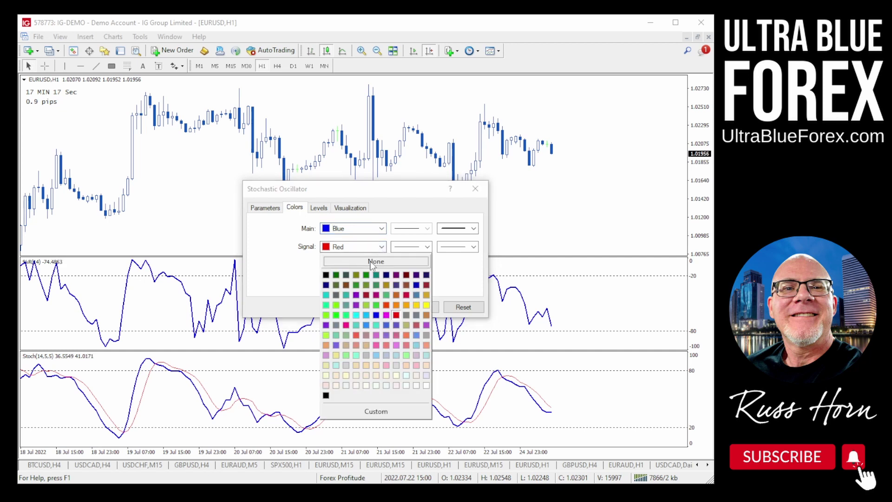
left_click(373, 262)
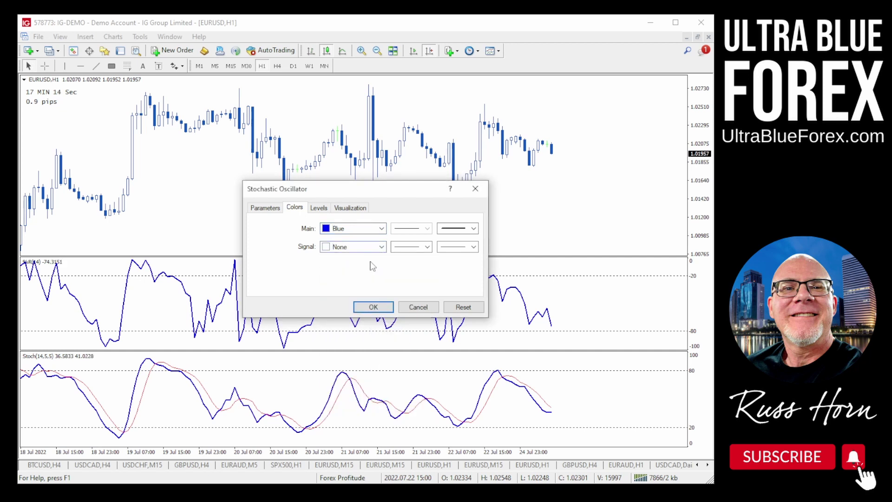
left_click(373, 307)
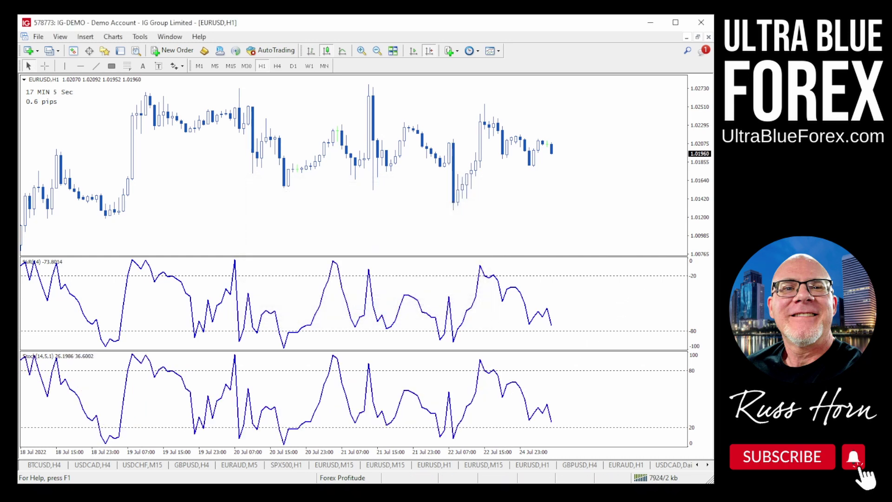
Step: Restore the Stochastic's Signal colour to Red and its Slowing to 5
double_click(470, 407)
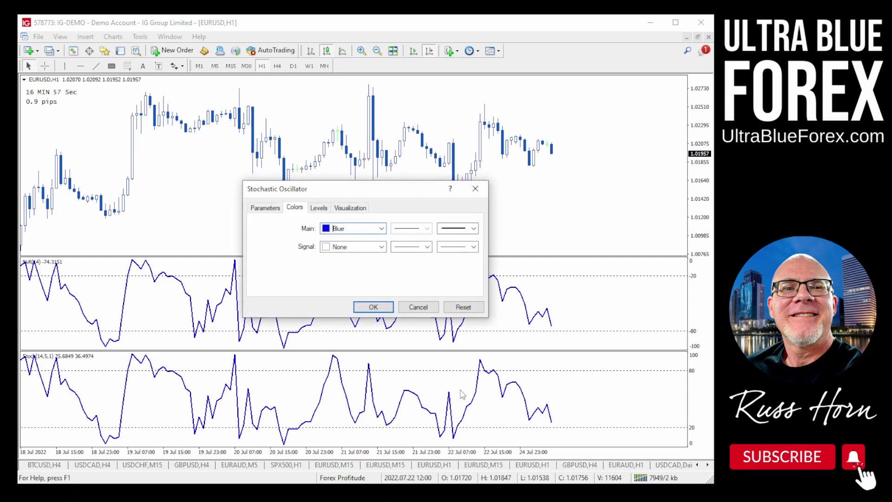
left_click(381, 247)
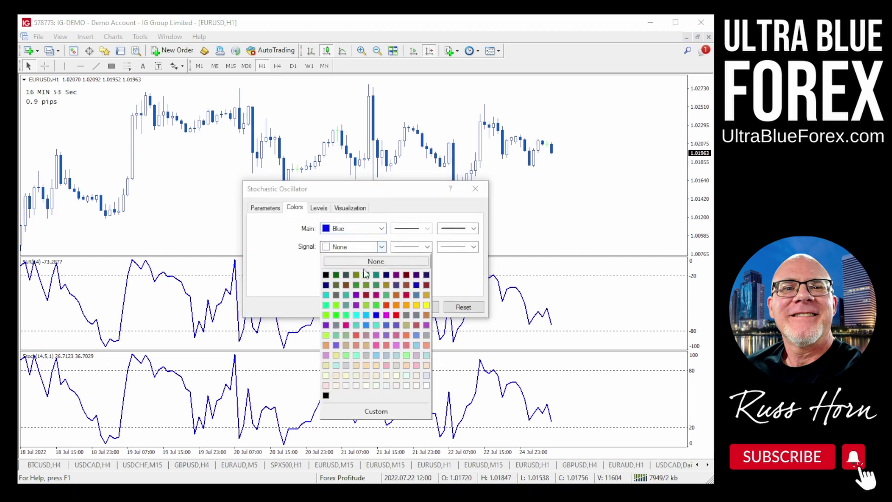
left_click(387, 315)
left_click(319, 208)
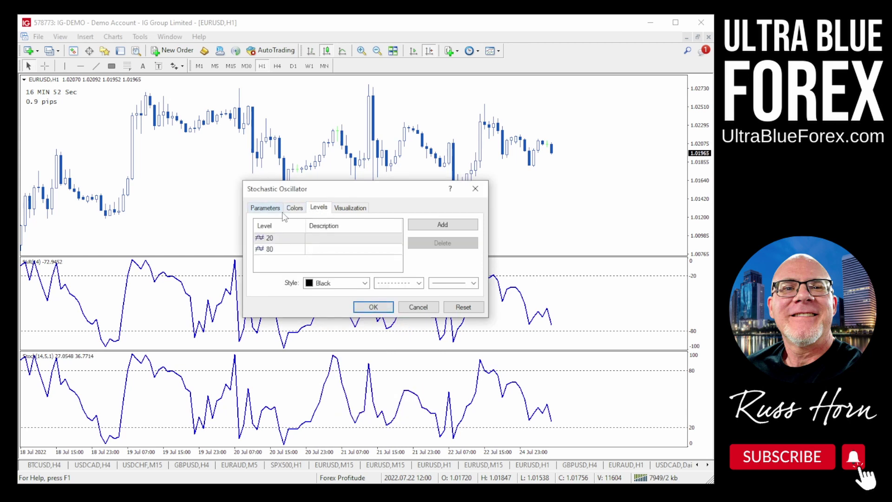
left_click(265, 208)
double_click(446, 229)
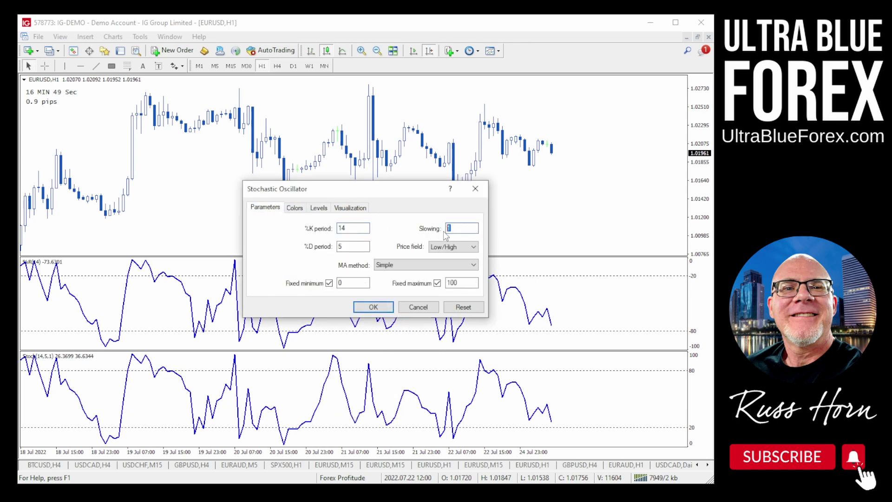
type("5")
left_click(373, 307)
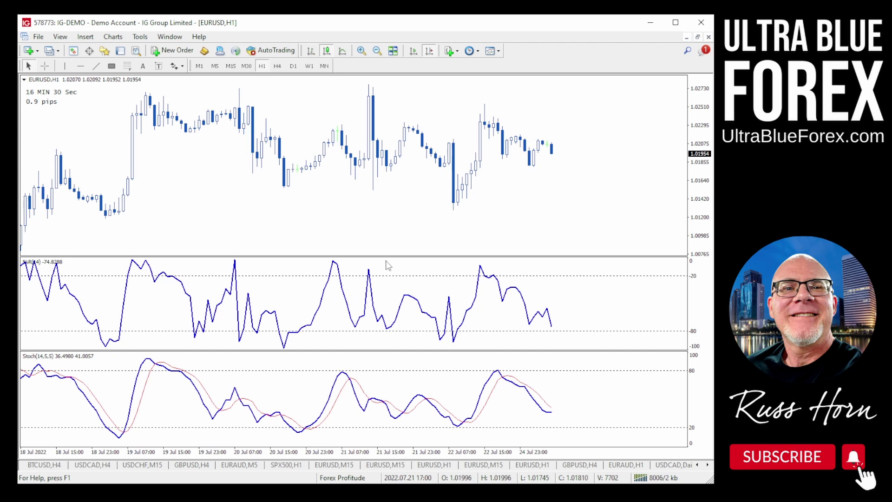
Step: Drop a Period 5 Moving Average onto the %R pane, applied to First Indicator's Data
mouse_move(480, 406)
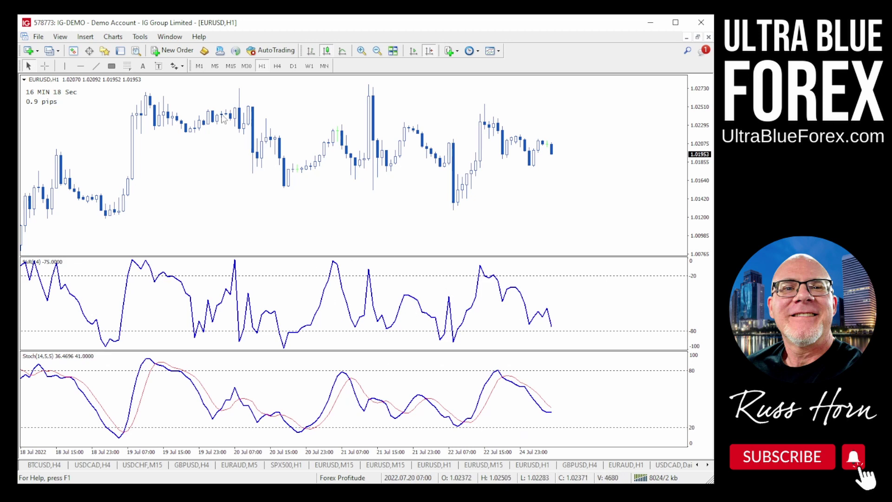
left_click(113, 53)
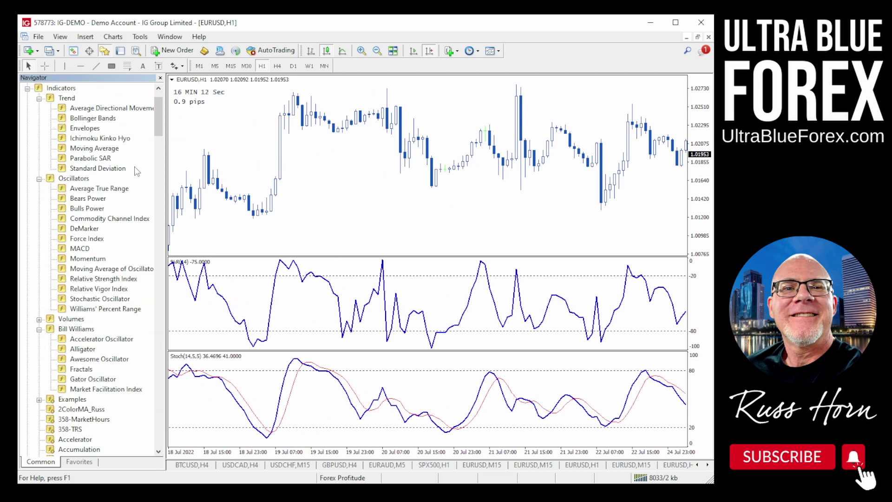
left_click_drag(85, 151, 313, 305)
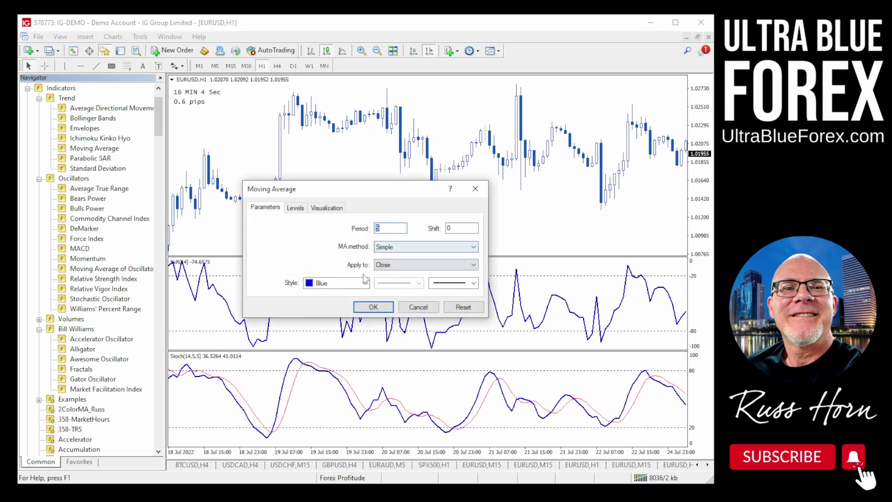
left_click(411, 265)
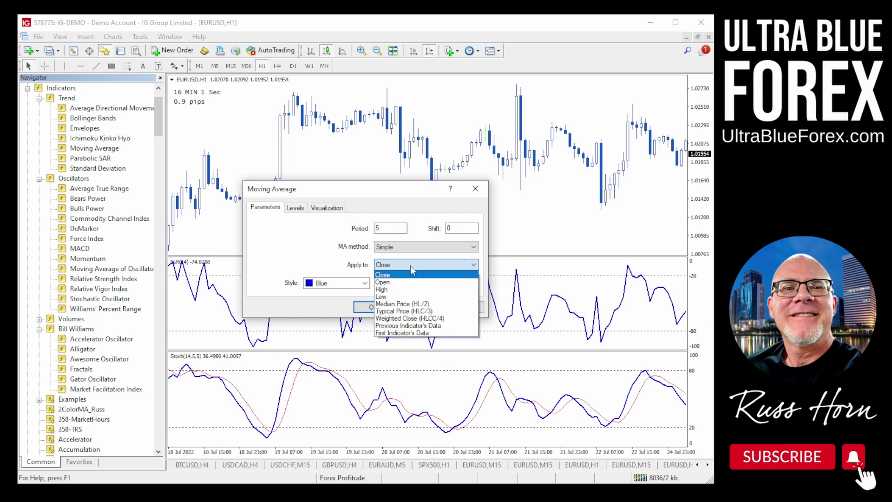
left_click(405, 333)
left_click(367, 306)
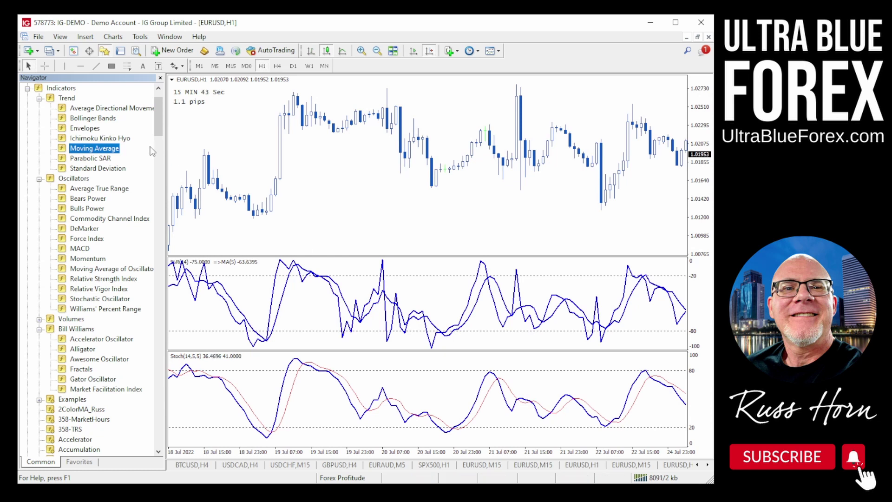
Step: Add a second 5-period MA to the %R pane on Previous Indicator's Data, red and thicker
left_click_drag(86, 151, 302, 306)
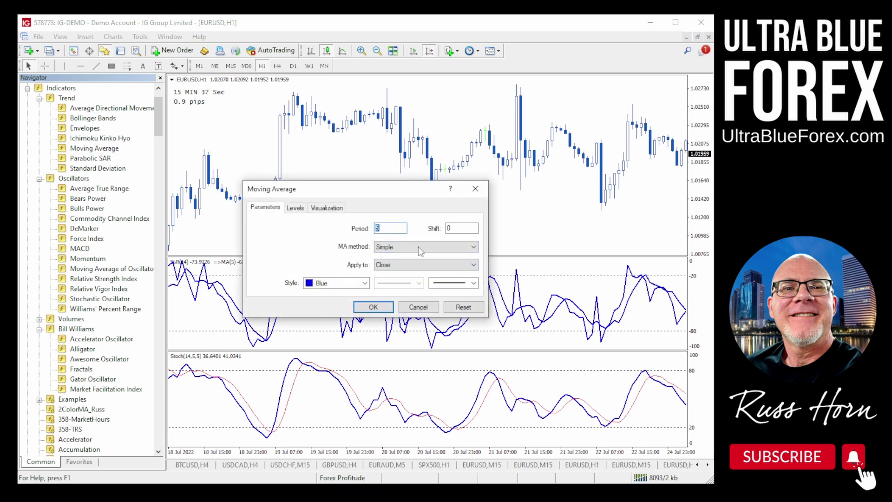
left_click(400, 267)
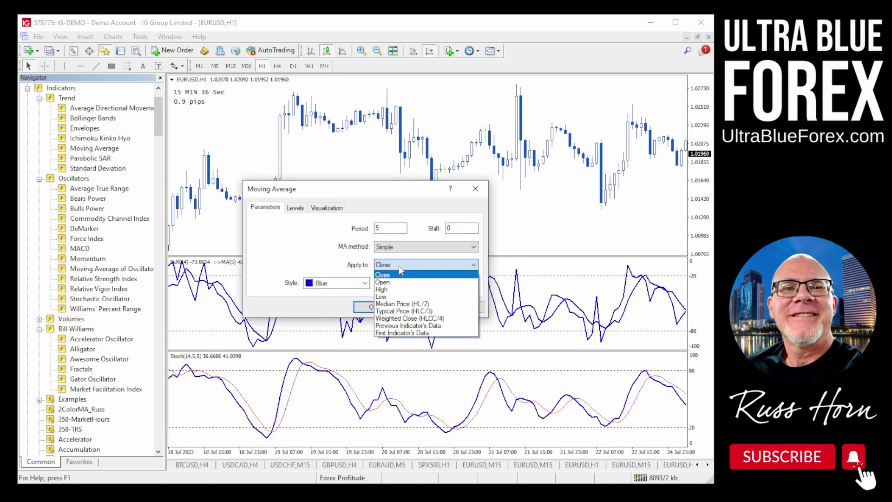
left_click(402, 328)
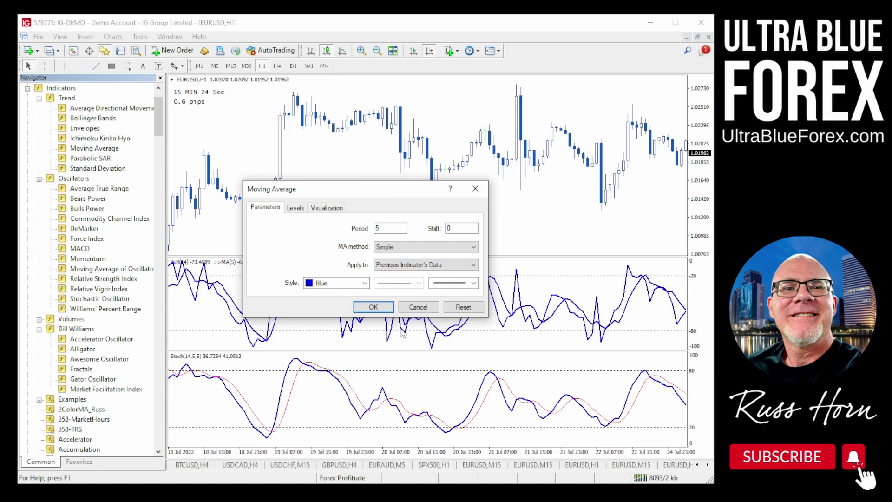
left_click(365, 283)
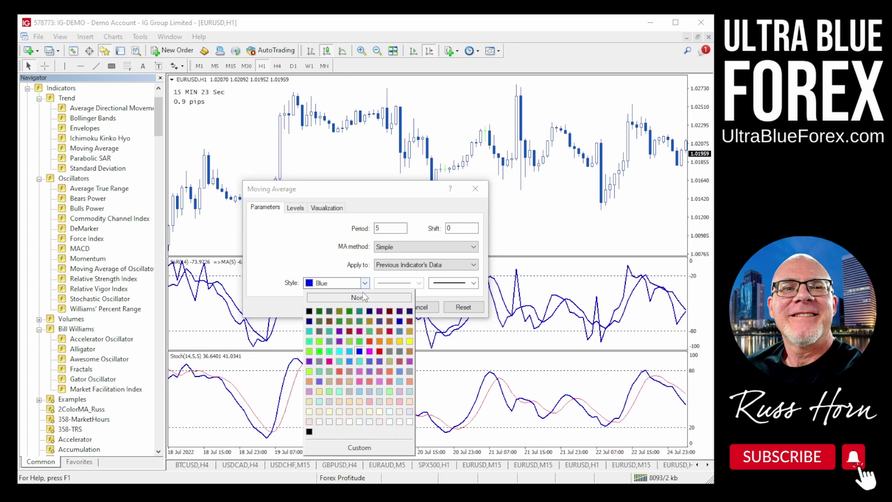
left_click(380, 351)
left_click(444, 283)
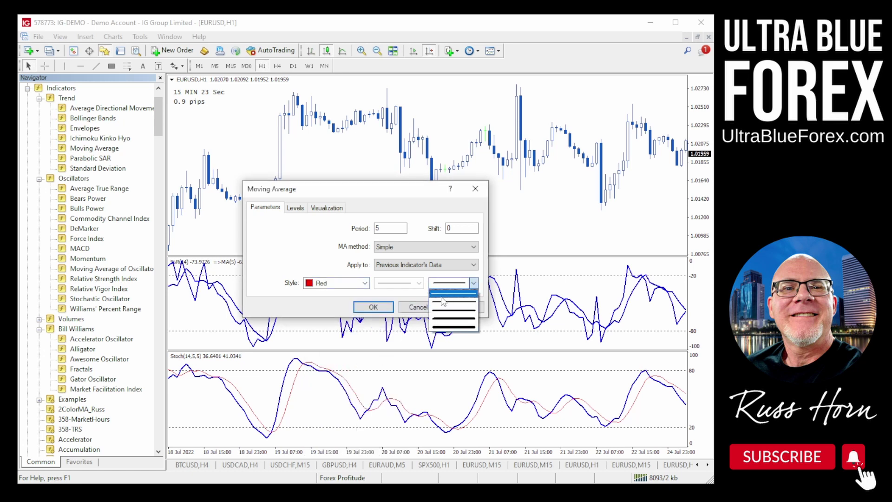
left_click(441, 295)
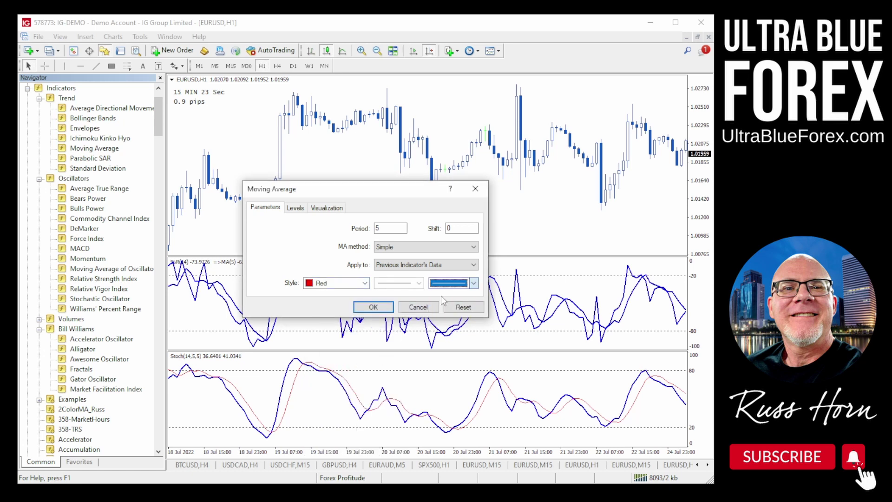
left_click(373, 308)
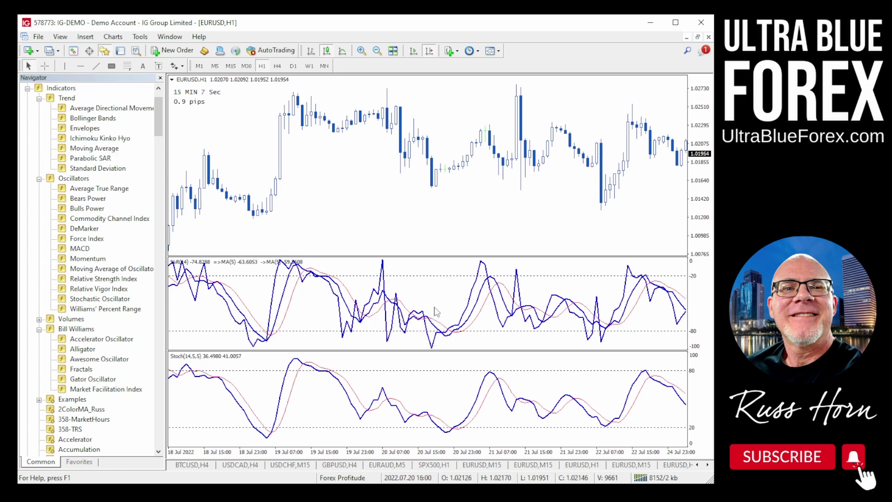
Step: Set the Williams %R line colour to White to hide the raw line
double_click(482, 268)
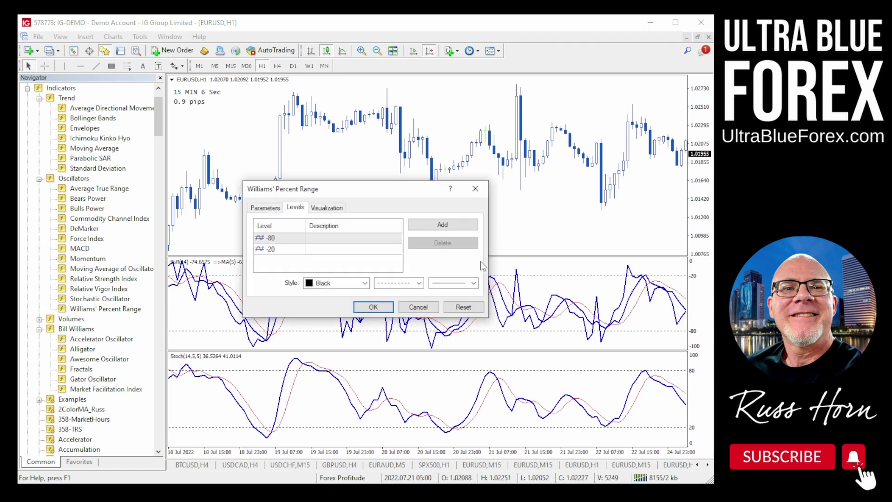
left_click(265, 207)
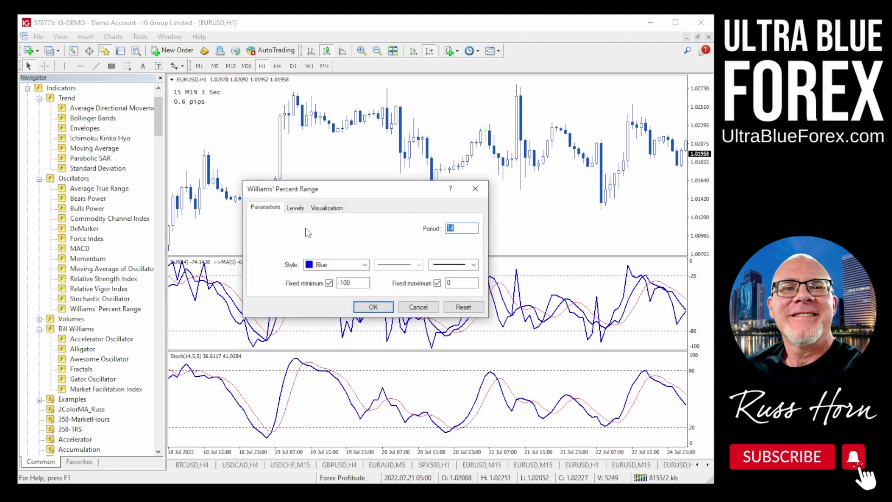
left_click(365, 265)
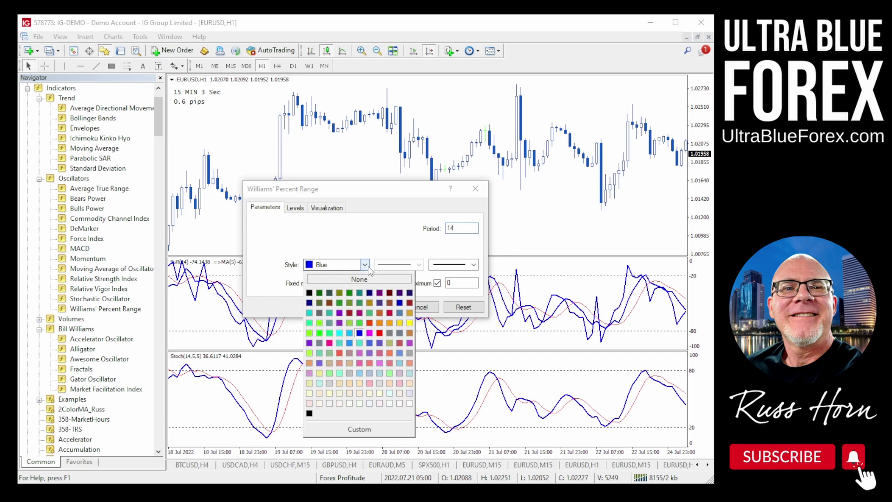
left_click(400, 404)
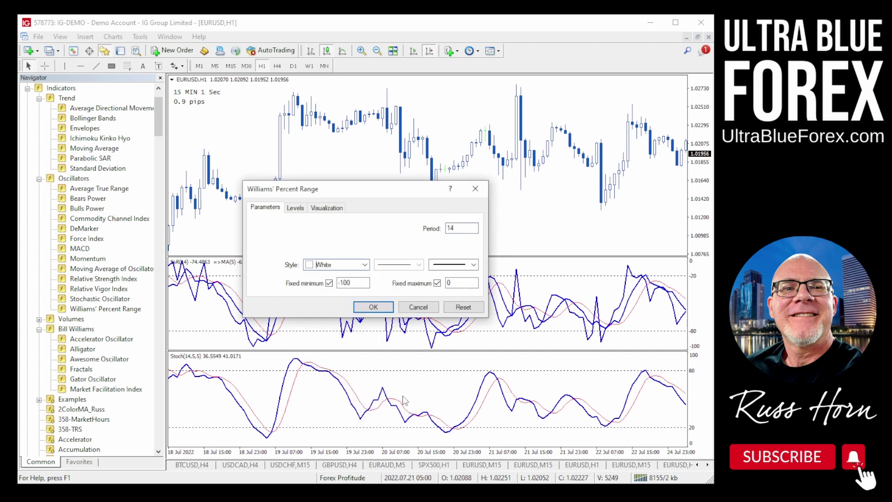
left_click(373, 307)
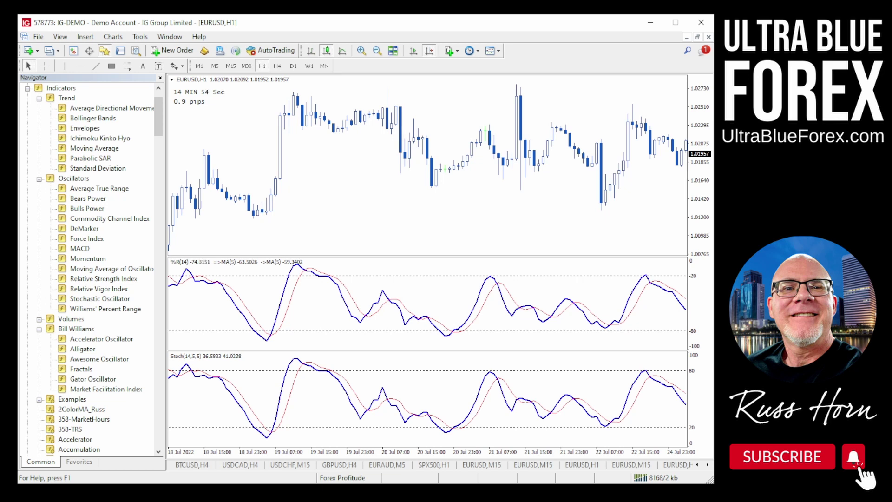
Step: Close the Navigator and scroll the chart back to 11 Jul to compare %R with the Stochastic
left_click(160, 78)
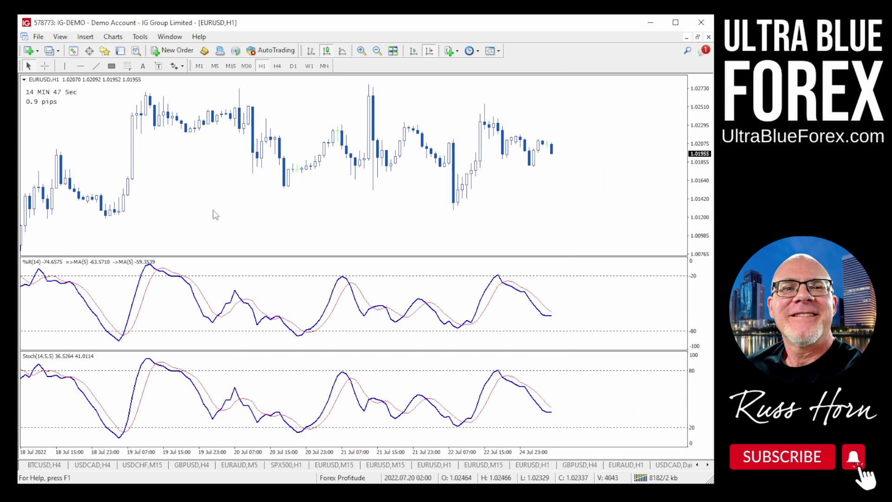
left_click_drag(216, 215, 541, 239)
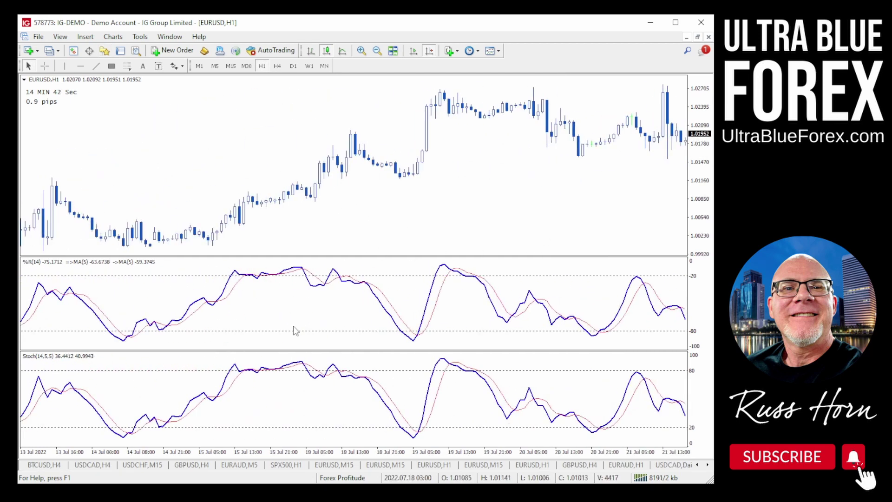
left_click_drag(294, 328, 539, 321)
scroll(539, 321, "down", 10)
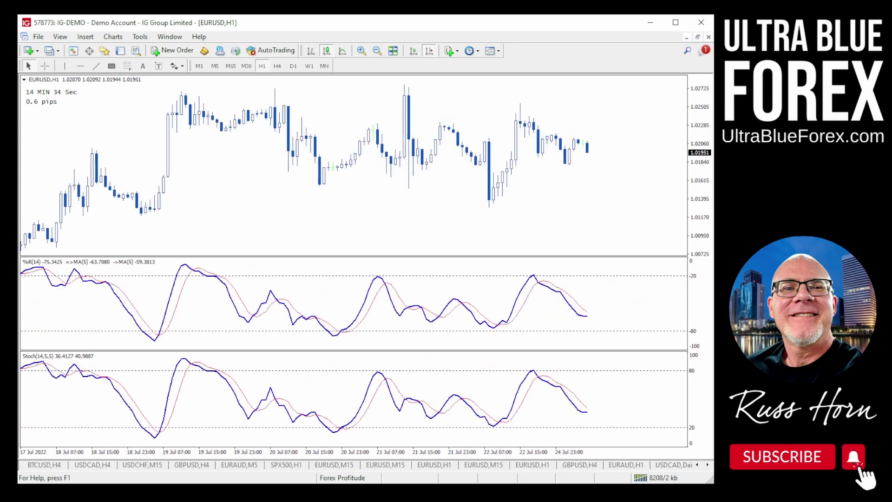
scroll(421, 249, "down", 2)
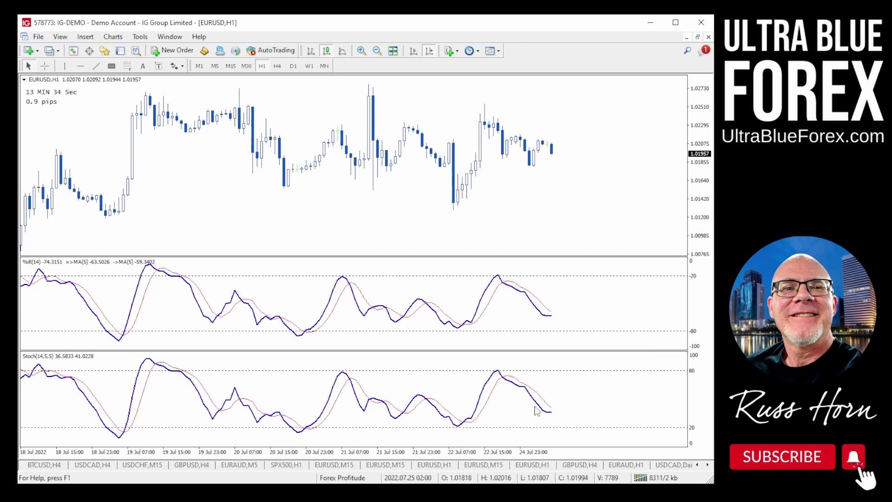
mouse_move(543, 315)
Step: Set the Stochastic's Slowing value to 1, giving Stoch(14,5,1)
double_click(486, 386)
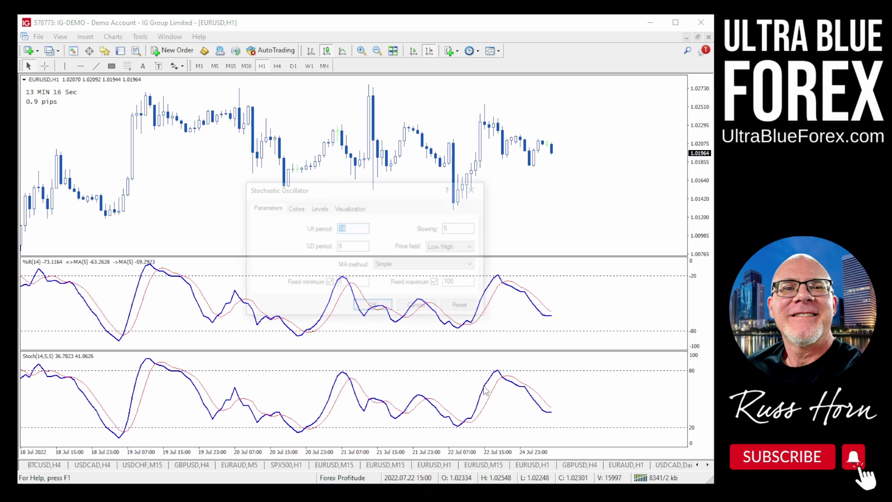
double_click(449, 228)
type("1")
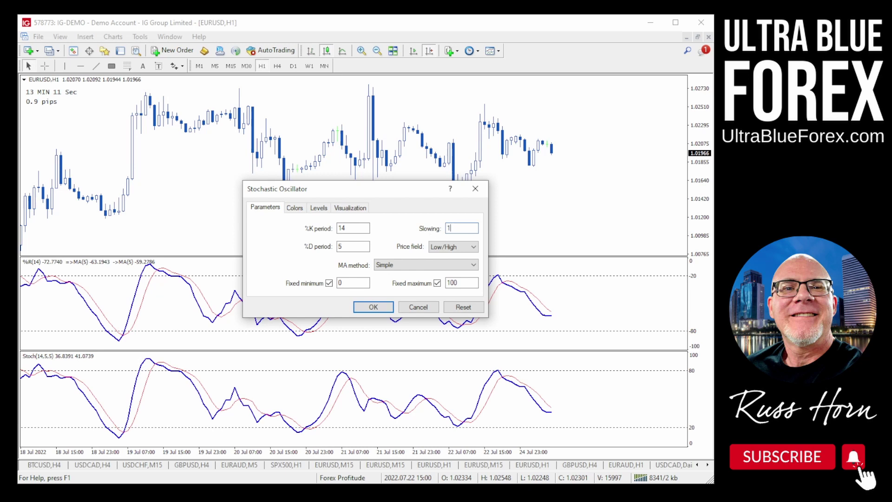
left_click(374, 306)
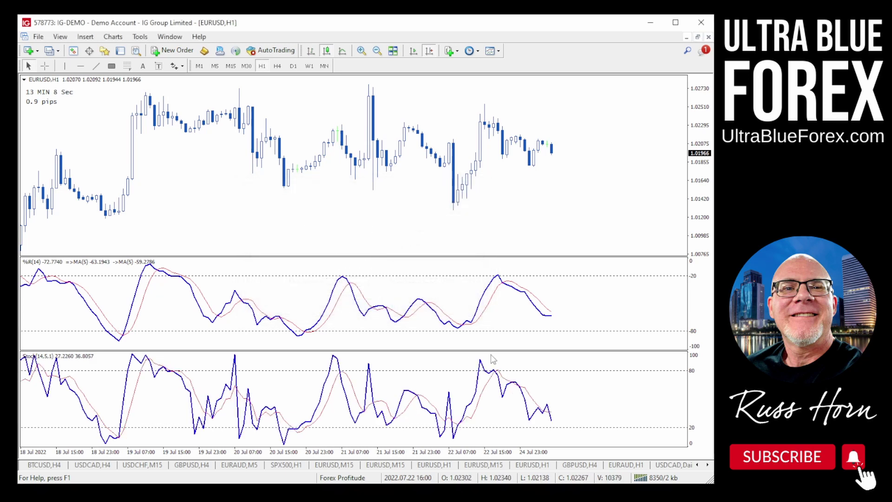